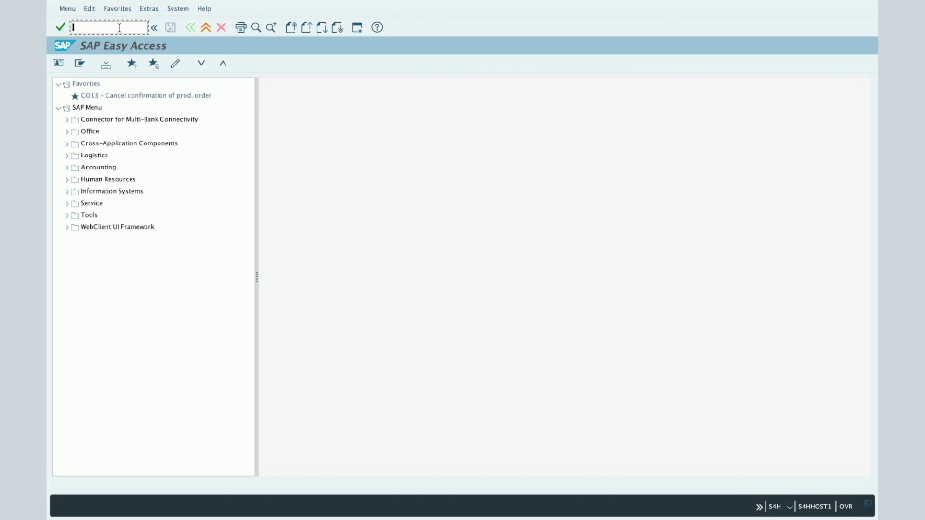
Run transaction ct04 to reach the Characteristics maintenance screen.
{"action": "type", "text": "ct04"}
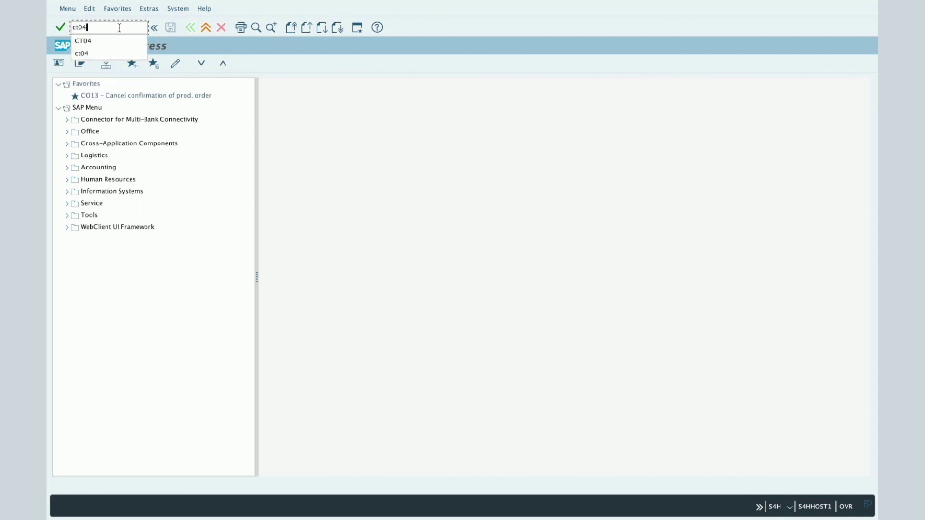
{"action": "key", "text": "Return"}
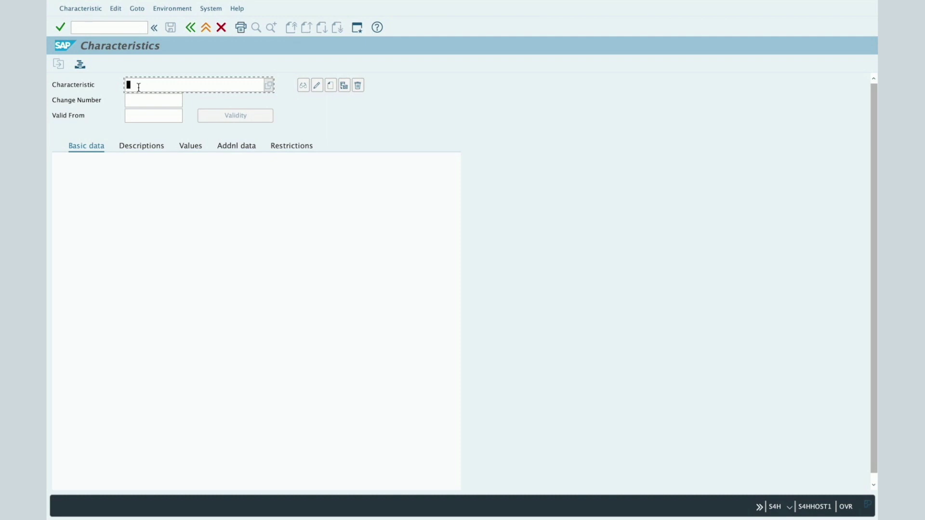
Enter the name EQUIP_SUPPLY_POWER, fixing a typo, and start creating the characteristic.
{"action": "type", "text": "EQUIP_SUPPLY_POWER"}
{"action": "left_click", "coordinate": [331, 89]}
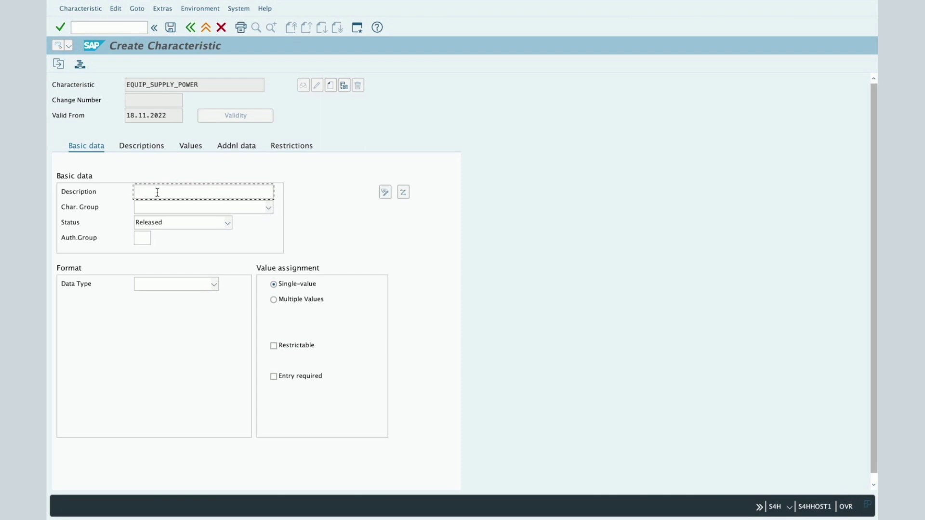
Describe the characteristic as 'Power supply equipment' with no group and status Released.
{"action": "type", "text": "Powe"}
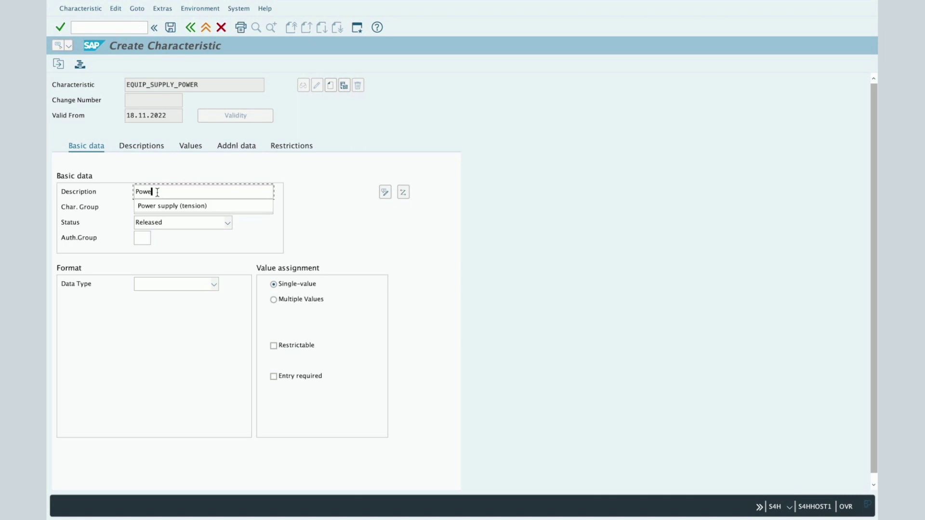
{"action": "type", "text": "r supply equipment"}
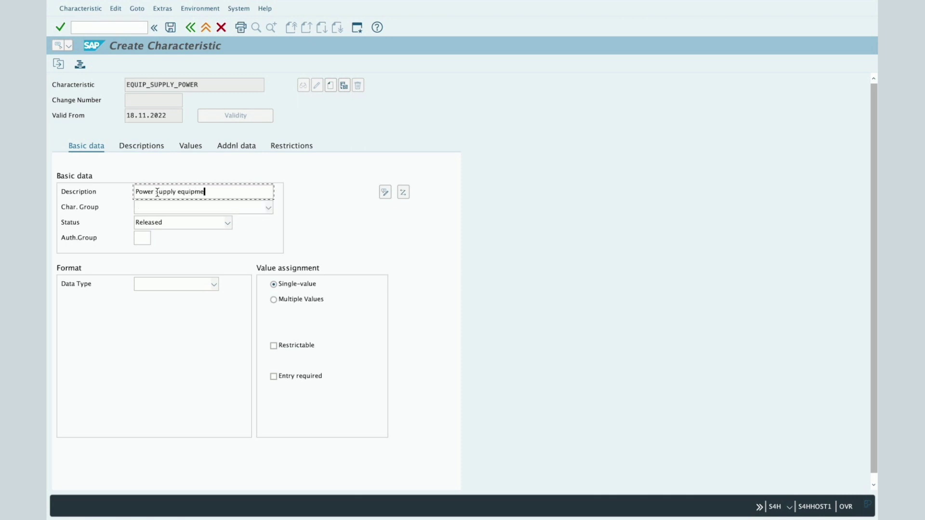
{"action": "left_click", "coordinate": [268, 207]}
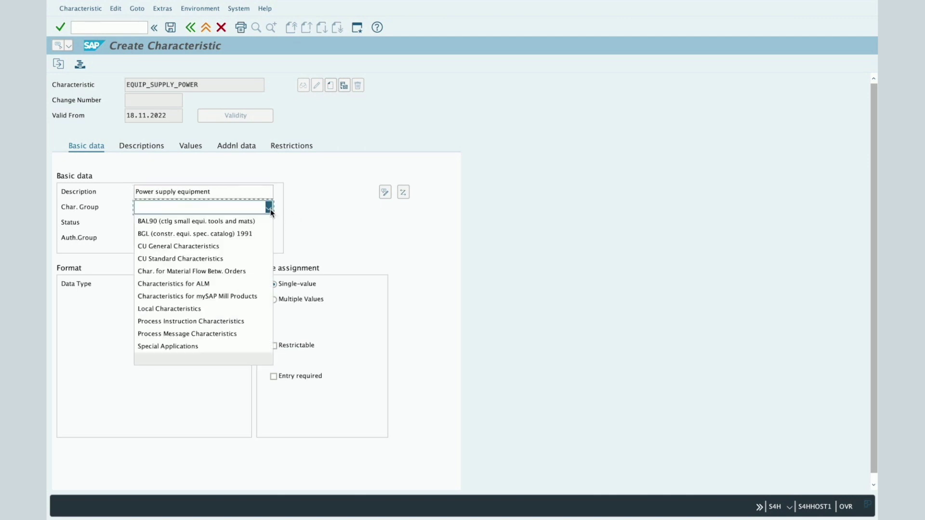
{"action": "left_click", "coordinate": [269, 208]}
{"action": "left_click", "coordinate": [230, 219]}
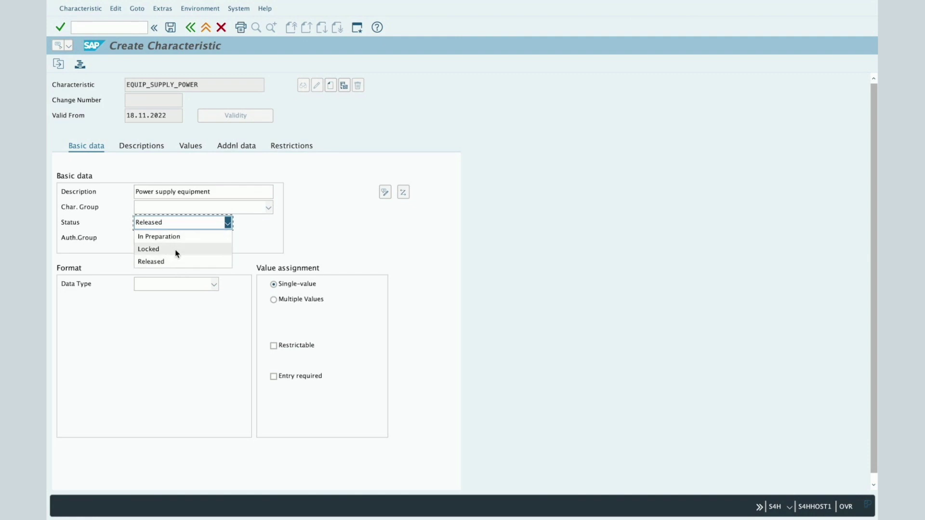
{"action": "left_click", "coordinate": [230, 224]}
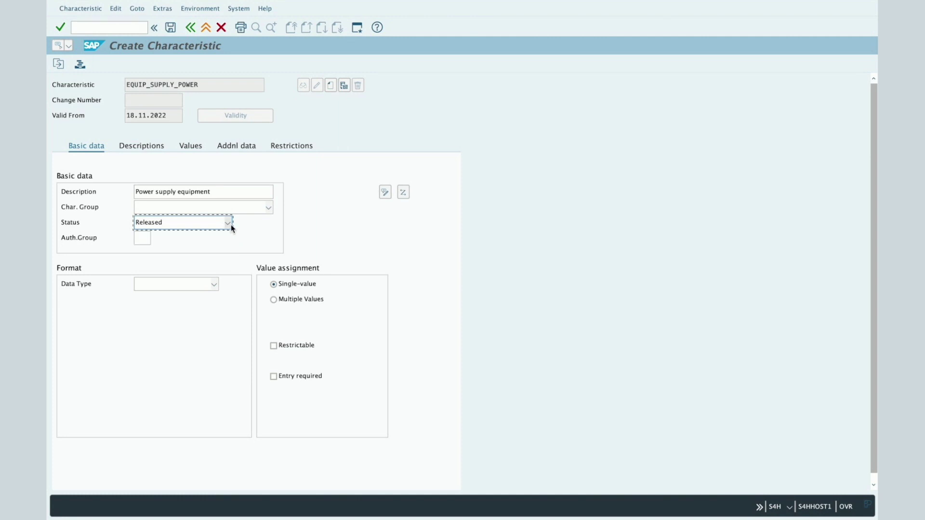
{"action": "left_click", "coordinate": [142, 240]}
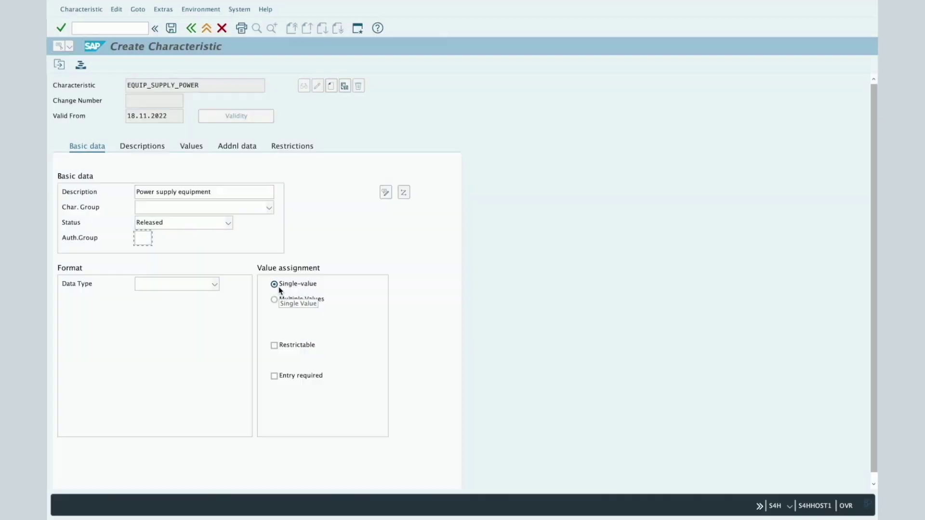
Choose Numeric Format as the characteristic's data type.
{"action": "left_click", "coordinate": [216, 286]}
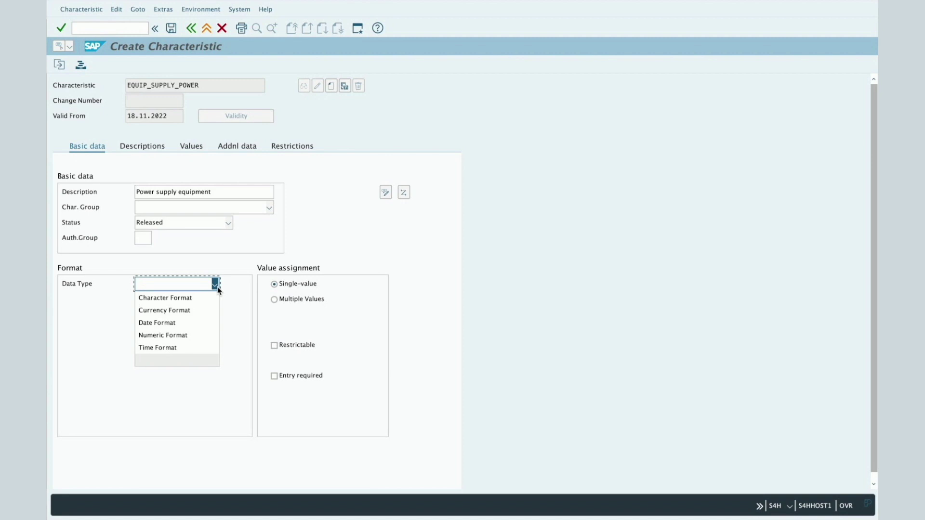
{"action": "left_click", "coordinate": [168, 336]}
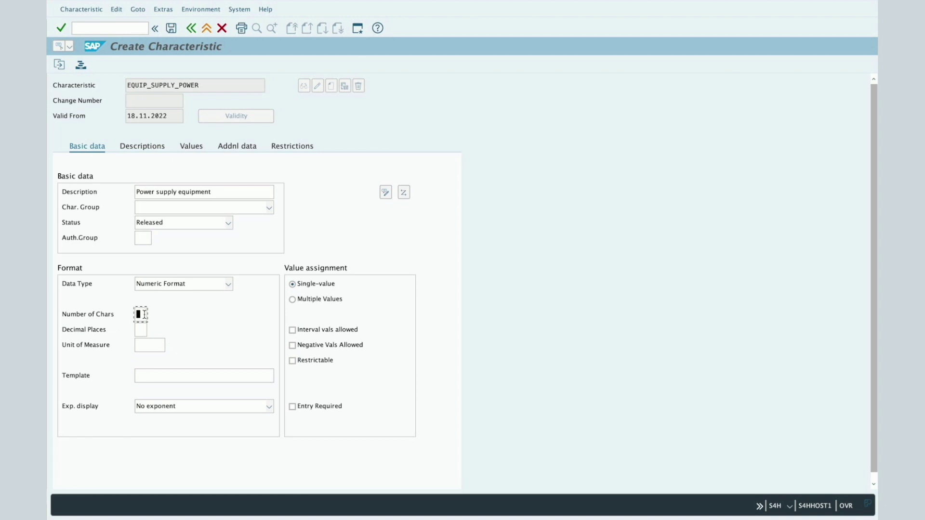
Enter 3 characters and 0 decimal places, then call up the unit-of-measure list.
{"action": "type", "text": "3"}
{"action": "left_click", "coordinate": [138, 329]}
{"action": "type", "text": "0"}
{"action": "left_click", "coordinate": [144, 345]}
{"action": "left_click", "coordinate": [170, 346]}
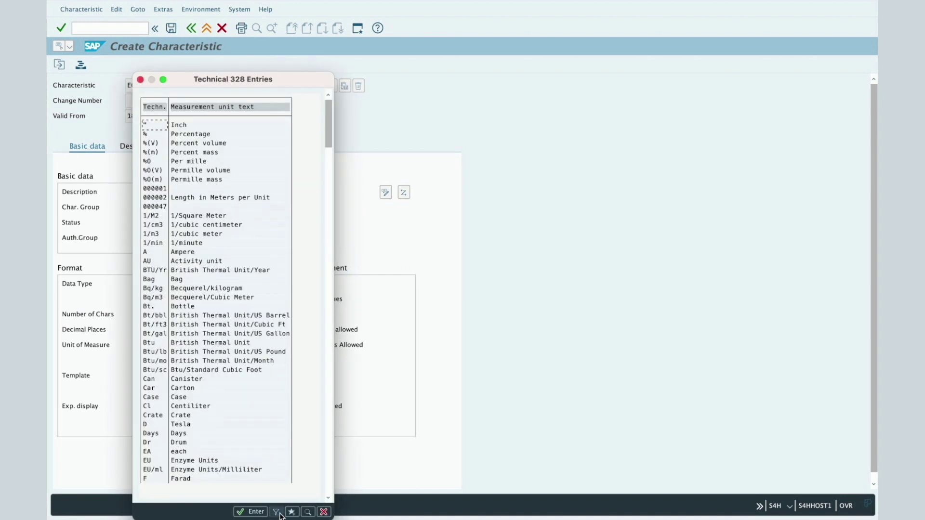
Filter units by *V*, take V (Volt), and select Multiple Values.
{"action": "left_click", "coordinate": [276, 512]}
{"action": "type", "text": "*V*"}
{"action": "key", "text": "Return"}
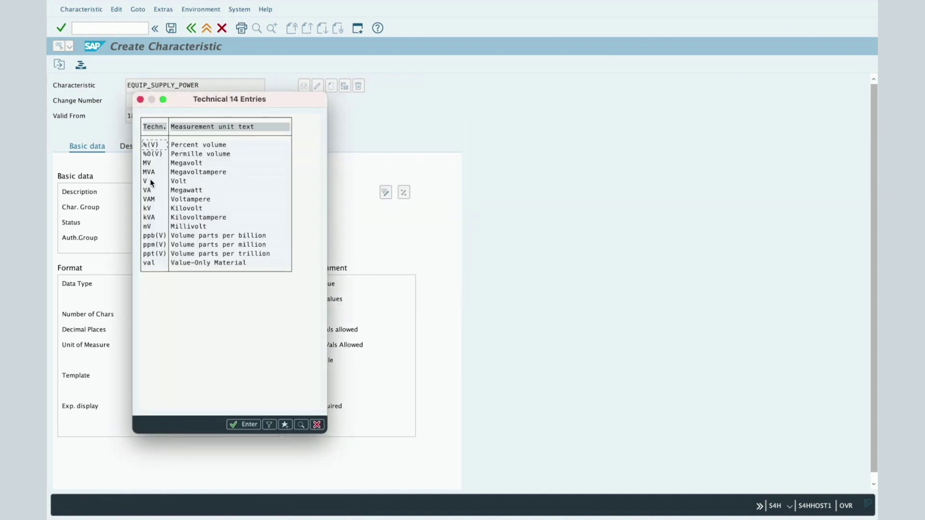
{"action": "left_click", "coordinate": [148, 182]}
{"action": "double_click", "coordinate": [149, 180]}
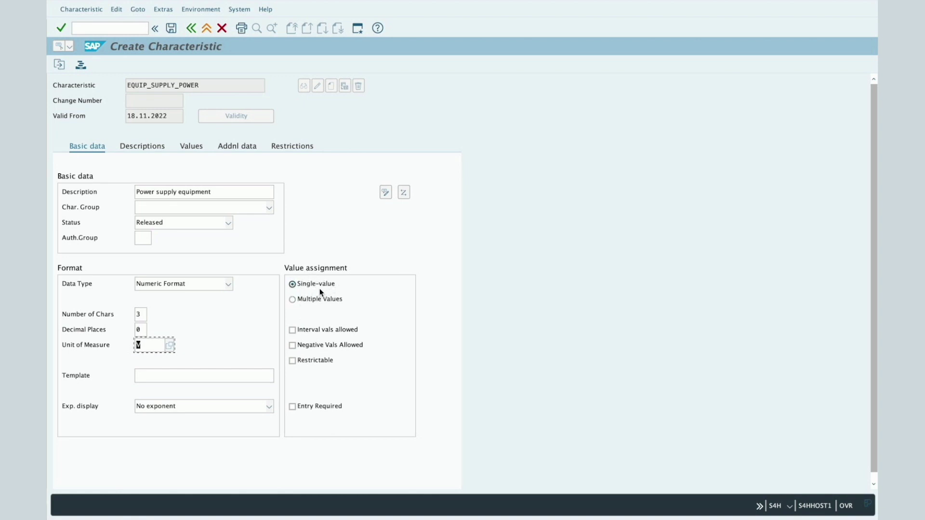
{"action": "left_click", "coordinate": [292, 301]}
Widen the Descriptions tab's Language and Description columns so the EN entry shows fully.
{"action": "left_click", "coordinate": [141, 150]}
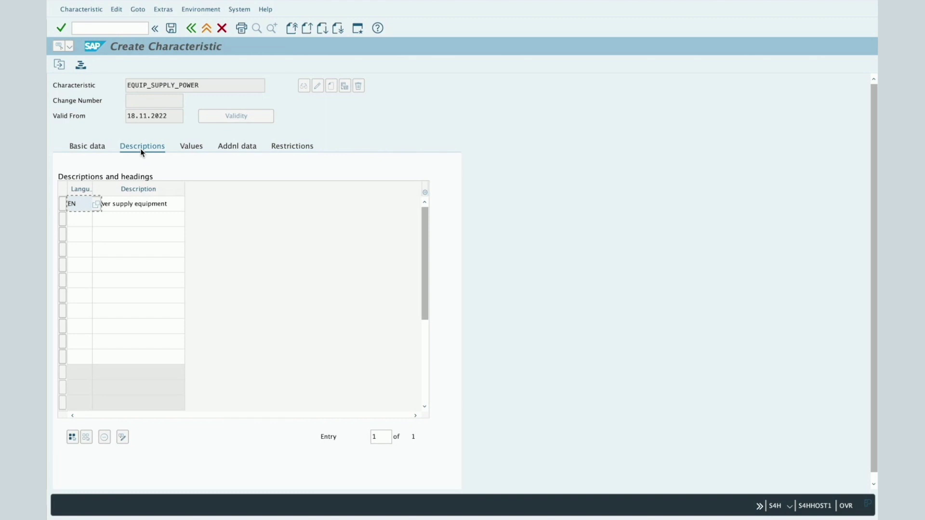
{"action": "left_click_drag", "start_coordinate": [92, 189], "coordinate": [134, 189]}
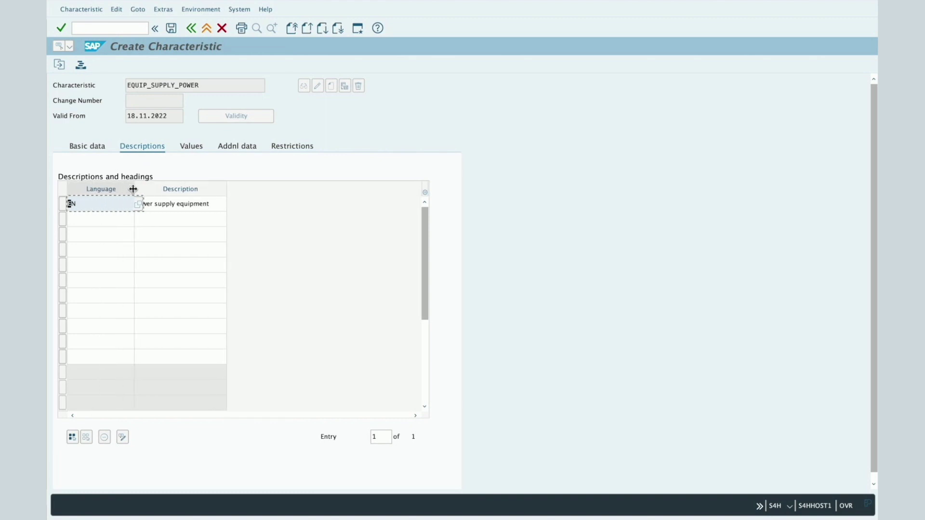
{"action": "left_click_drag", "start_coordinate": [227, 188], "coordinate": [281, 188]}
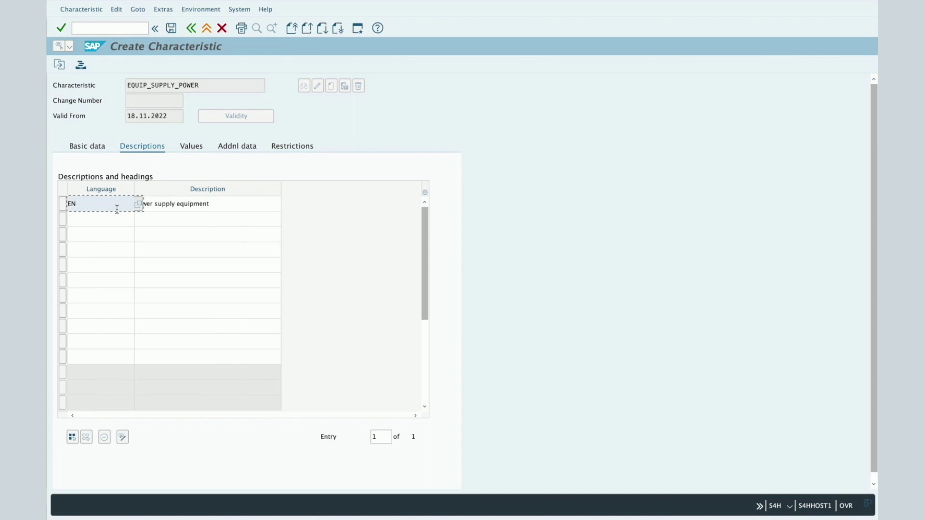
{"action": "left_click", "coordinate": [100, 221]}
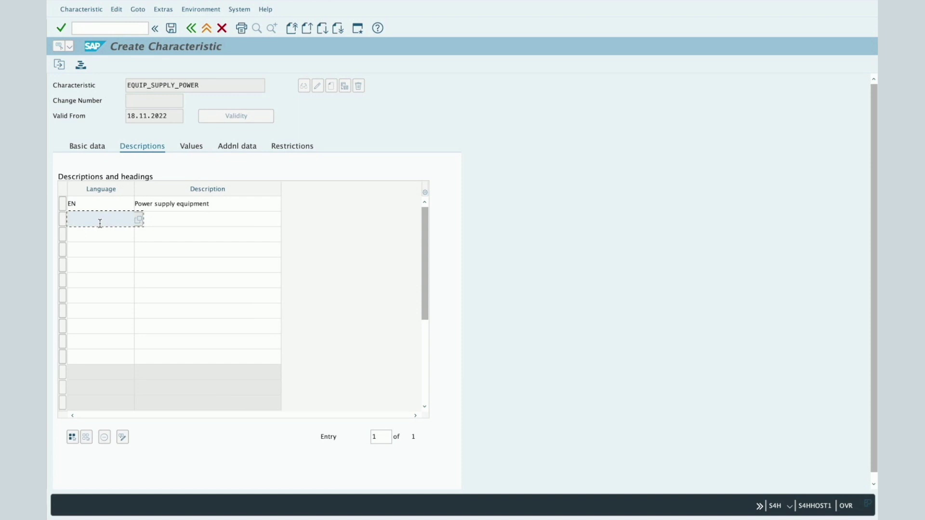
{"action": "left_click", "coordinate": [98, 205]}
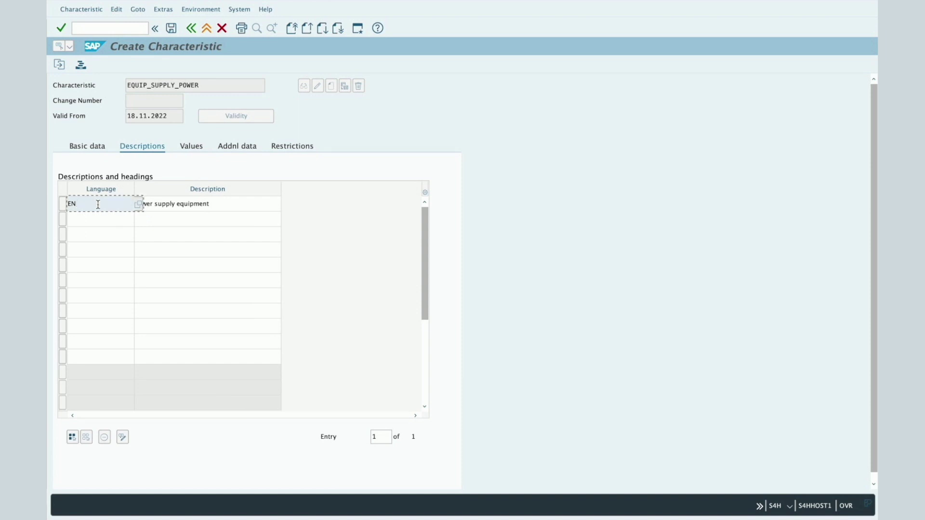
{"action": "left_click", "coordinate": [83, 147]}
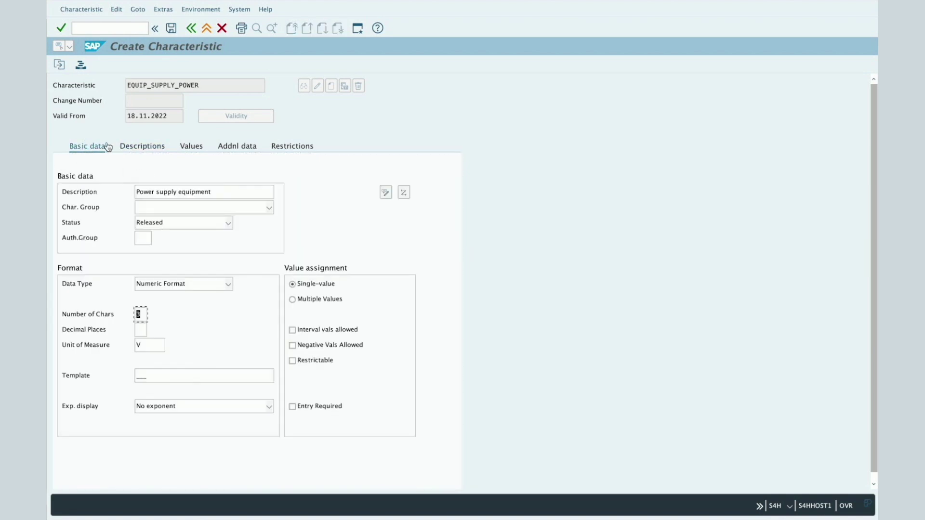
{"action": "left_click", "coordinate": [141, 146]}
{"action": "left_click", "coordinate": [110, 203]}
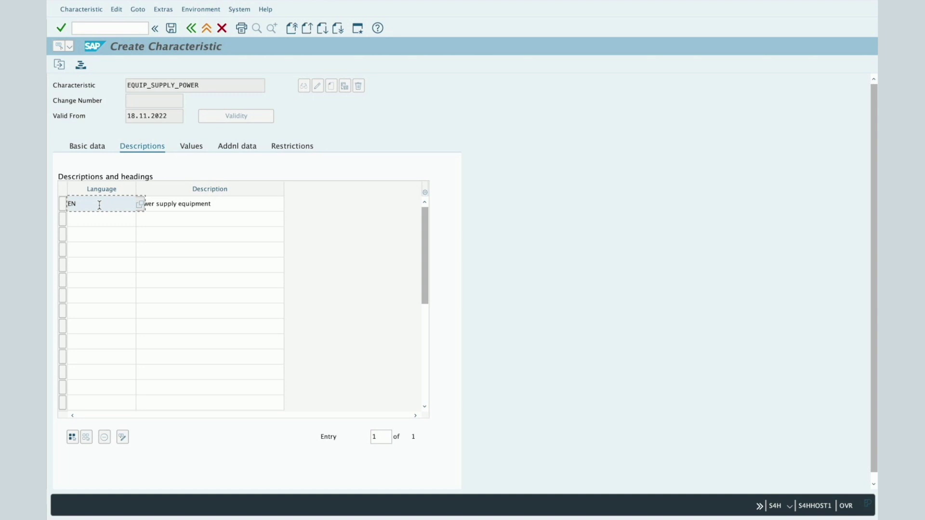
Add a DE row with the copied description 'Power supply equipment'.
{"action": "left_click_drag", "start_coordinate": [219, 204], "coordinate": [136, 203]}
{"action": "key", "text": "ctrl+c"}
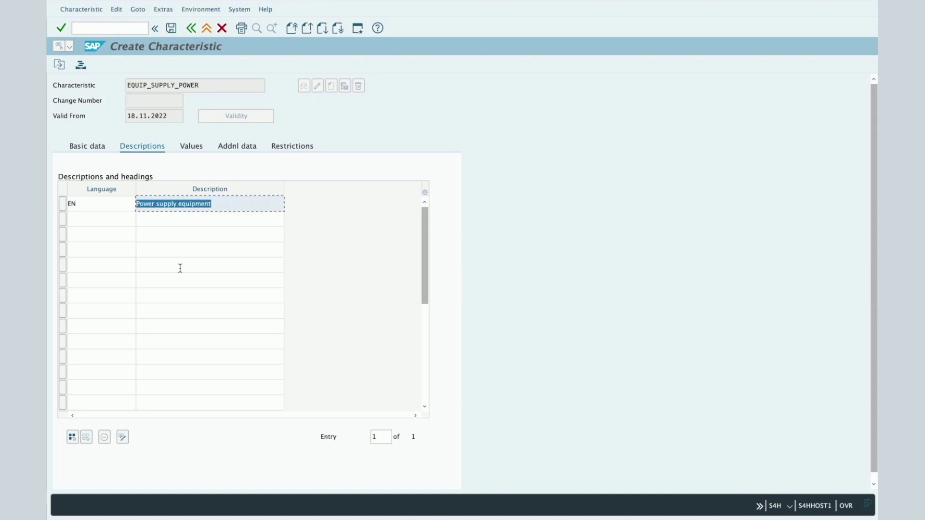
{"action": "left_click", "coordinate": [98, 218]}
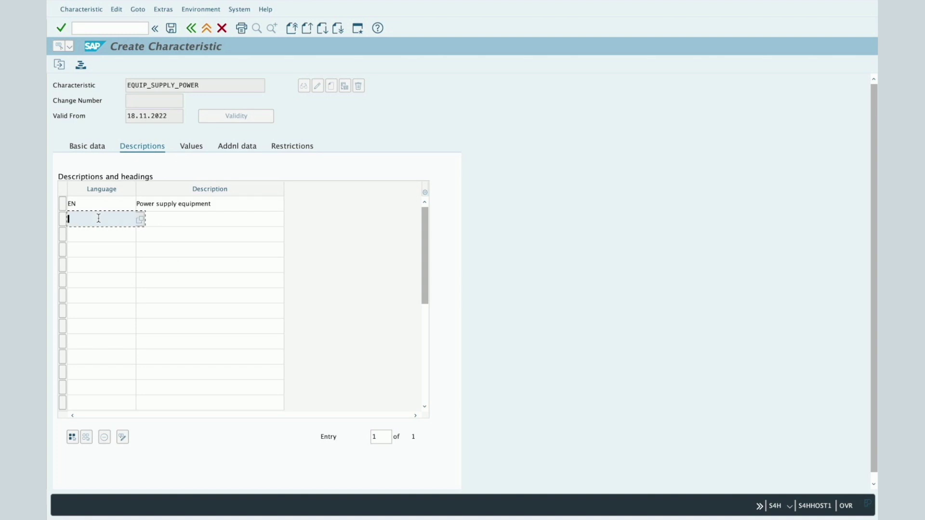
{"action": "type", "text": "DE"}
{"action": "left_click", "coordinate": [182, 222]}
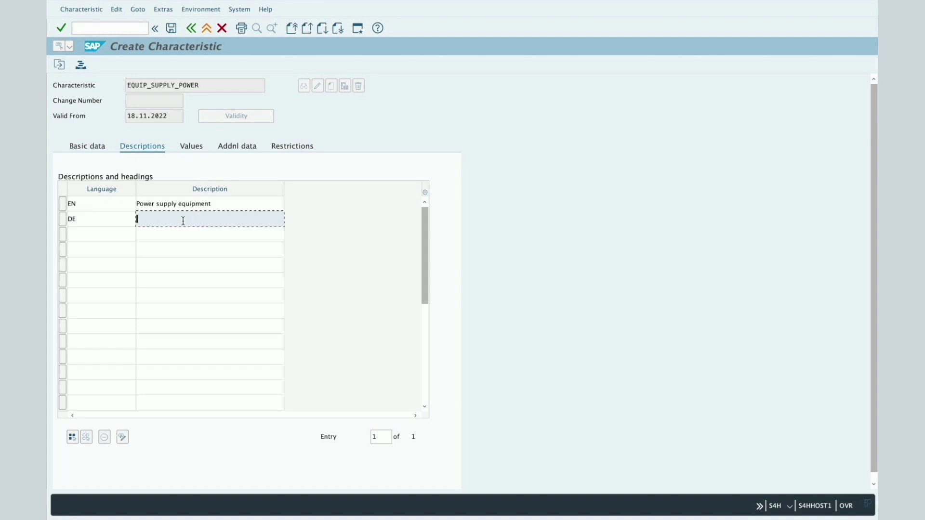
{"action": "left_click_drag", "start_coordinate": [222, 206], "coordinate": [115, 210]}
{"action": "left_click", "coordinate": [196, 220]}
{"action": "key", "text": "ctrl+v"}
{"action": "key", "text": "Return"}
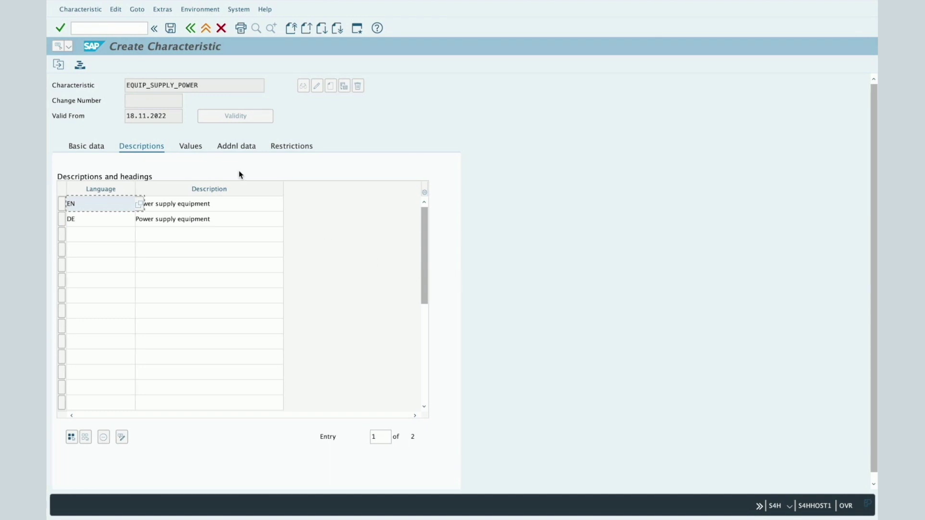
{"action": "left_click", "coordinate": [191, 148]}
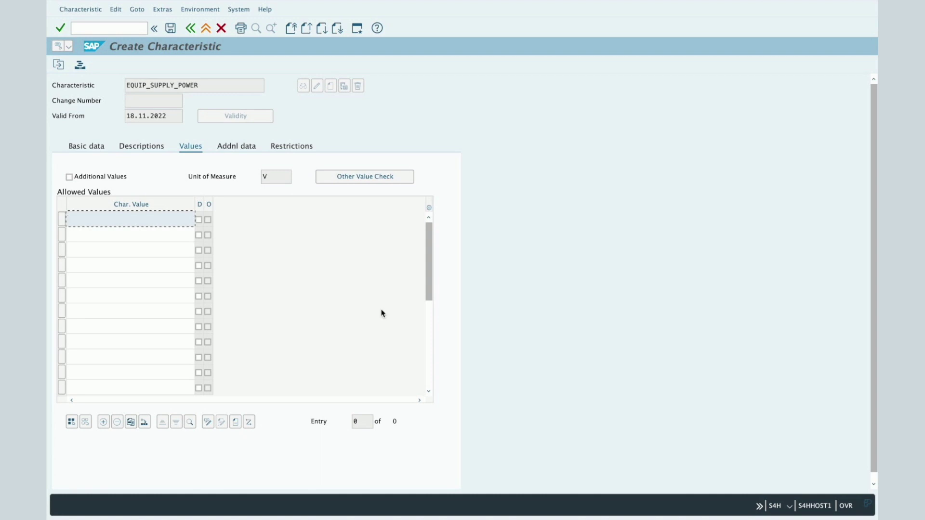
Open the Addnl data tab for table reference, document and value-assignment options.
{"action": "left_click", "coordinate": [236, 152]}
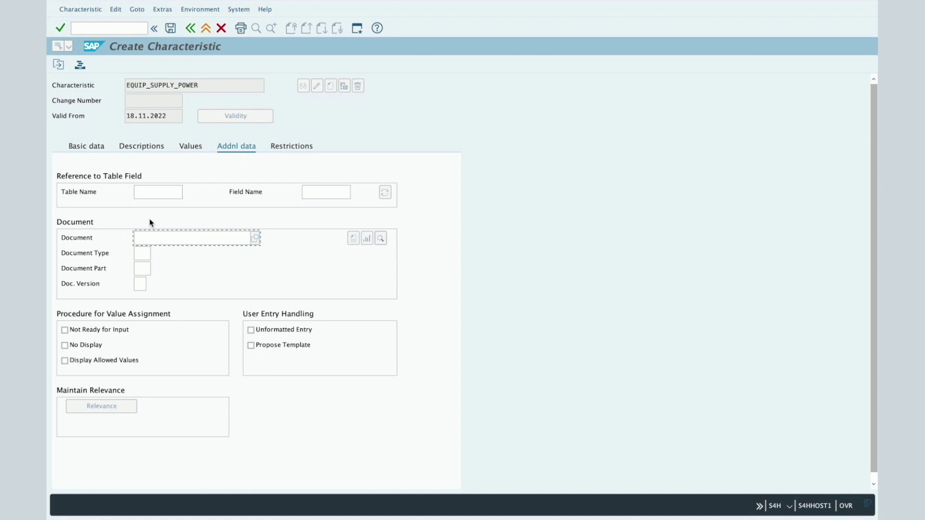
Save characteristic EQUIP_SUPPLY_POWER with the toolbar Save icon.
{"action": "left_click", "coordinate": [169, 29]}
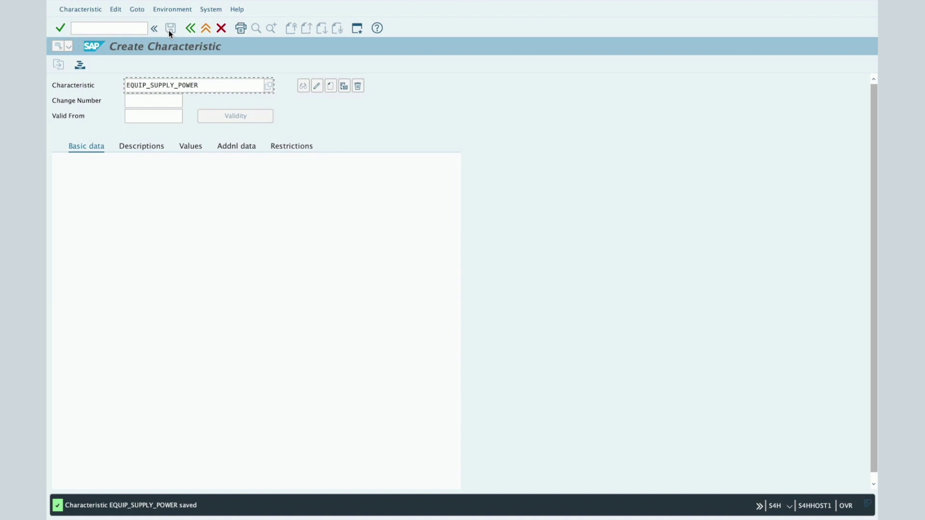